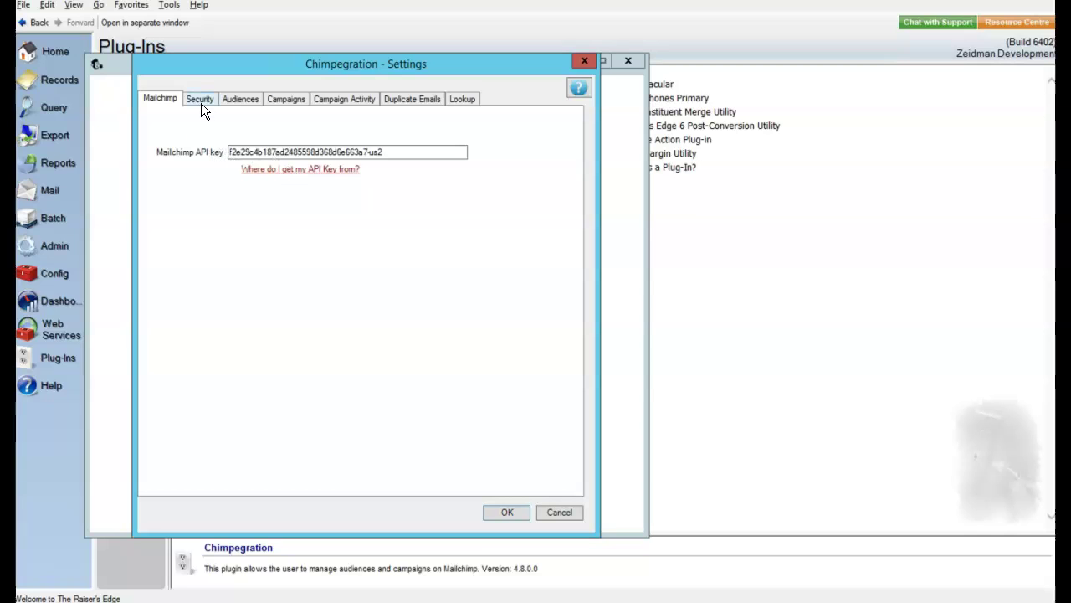
Restrict the Settings and Activate Application functions to supervisor users in the security settings.
left_click(202, 103)
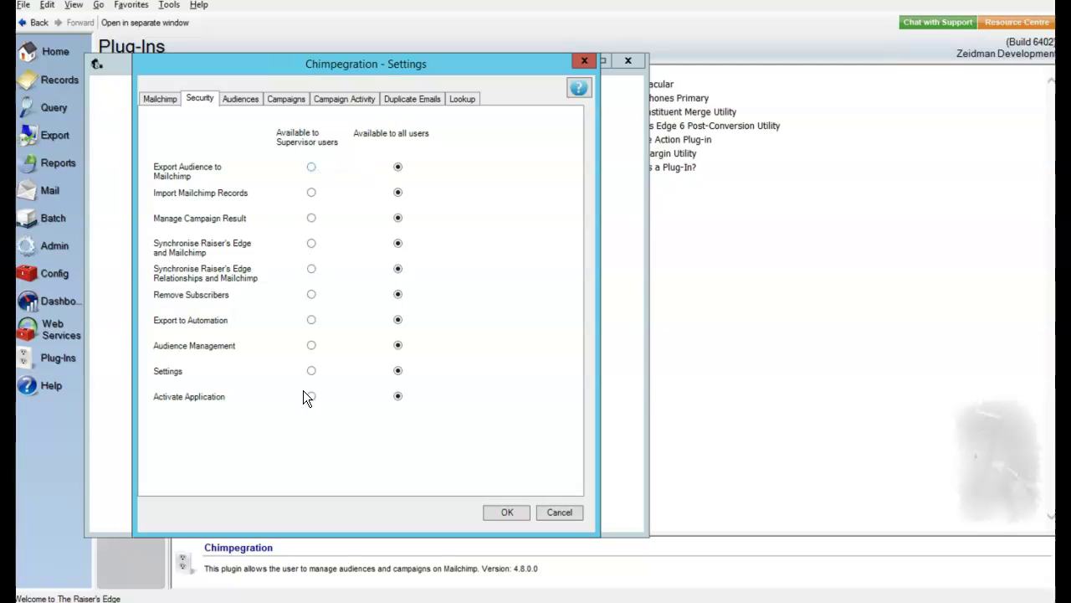
left_click(311, 370)
left_click(311, 396)
Select the Relationships Test audience and examine its record type merge field and the constituent and relationship value options.
left_click(243, 100)
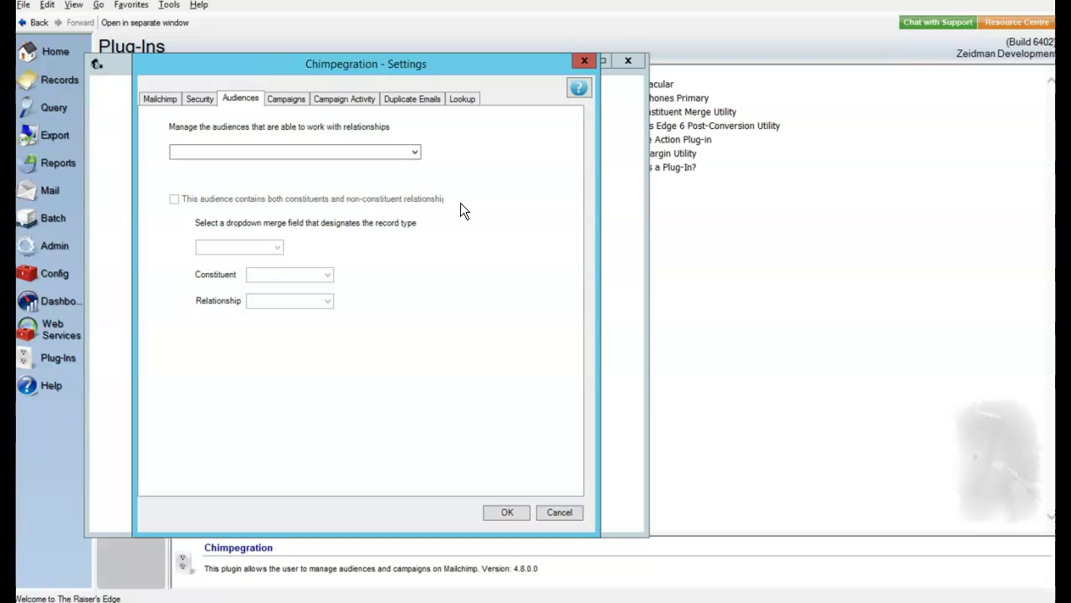
left_click(417, 152)
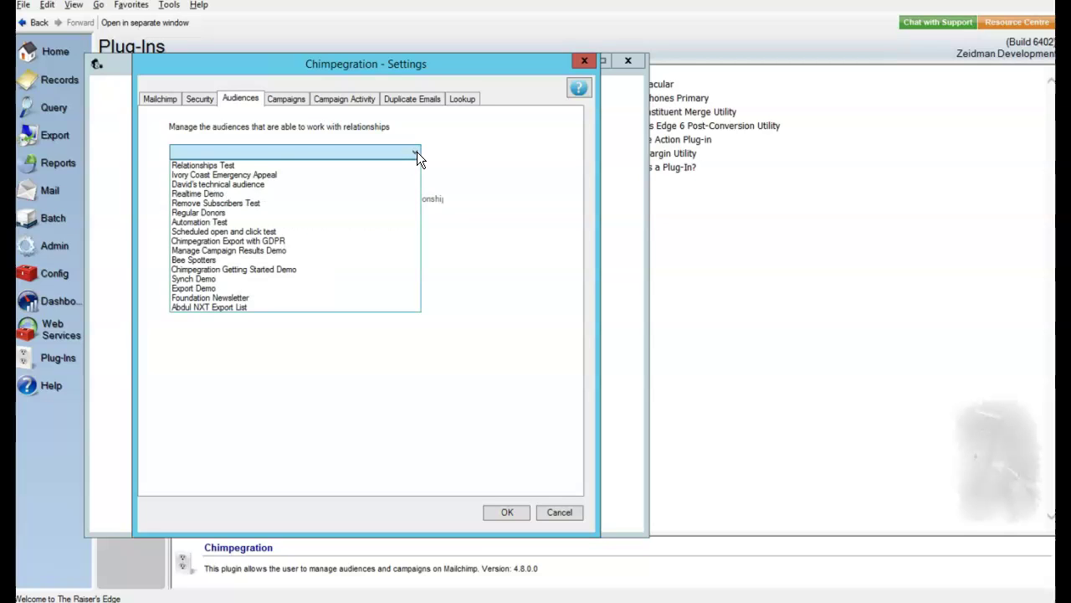
left_click(218, 163)
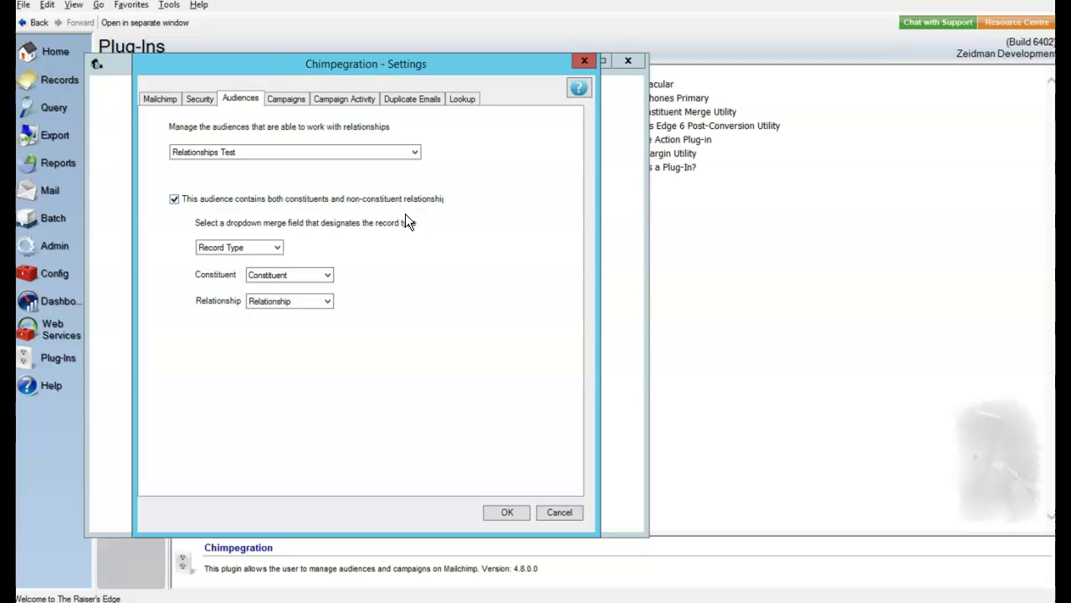
left_click(276, 249)
left_click(276, 248)
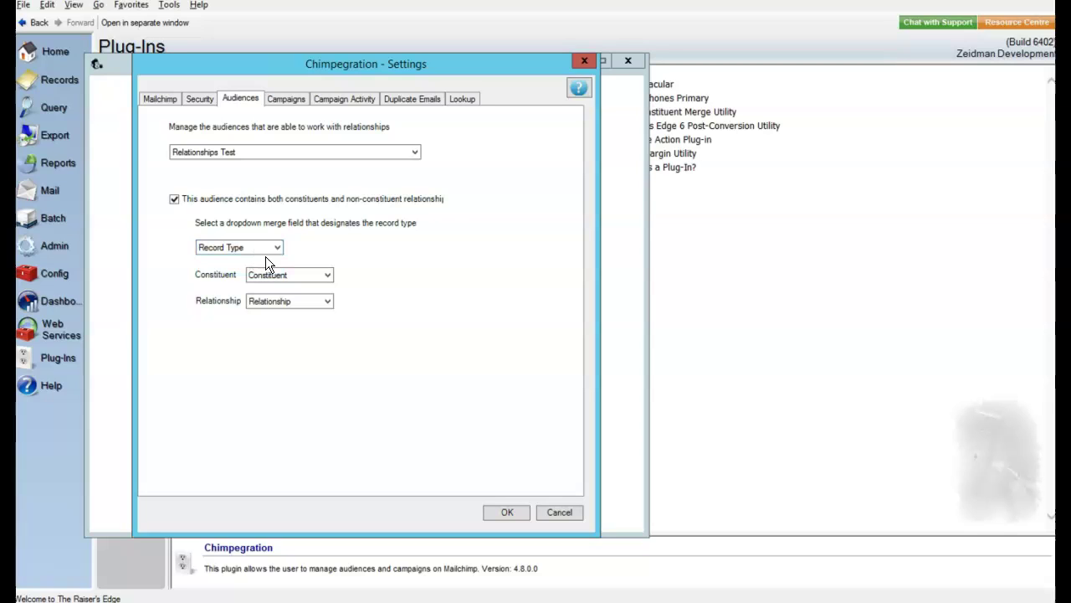
left_click(326, 278)
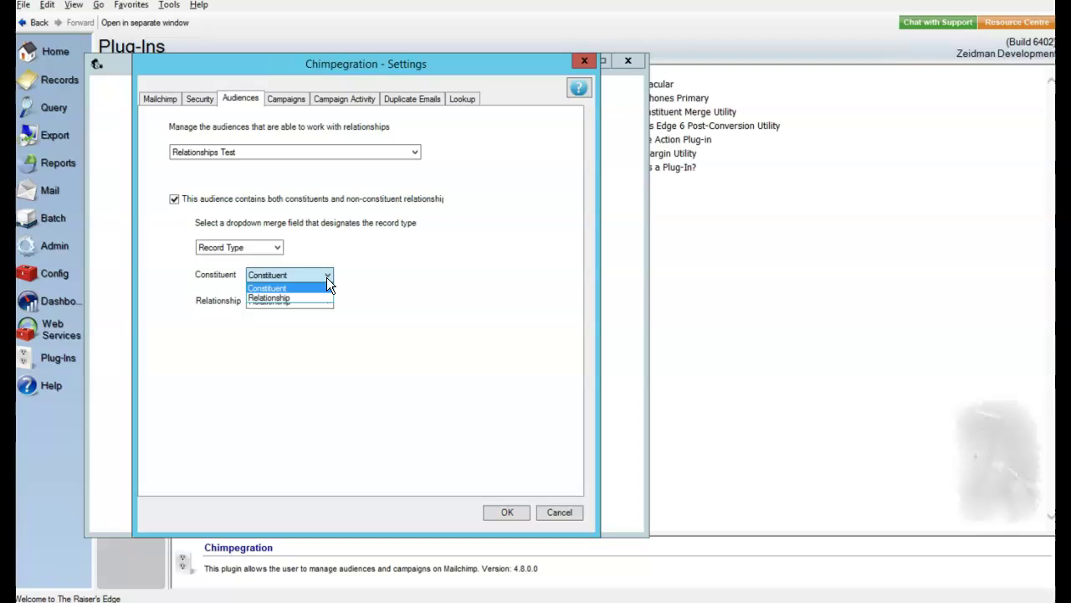
left_click(327, 277)
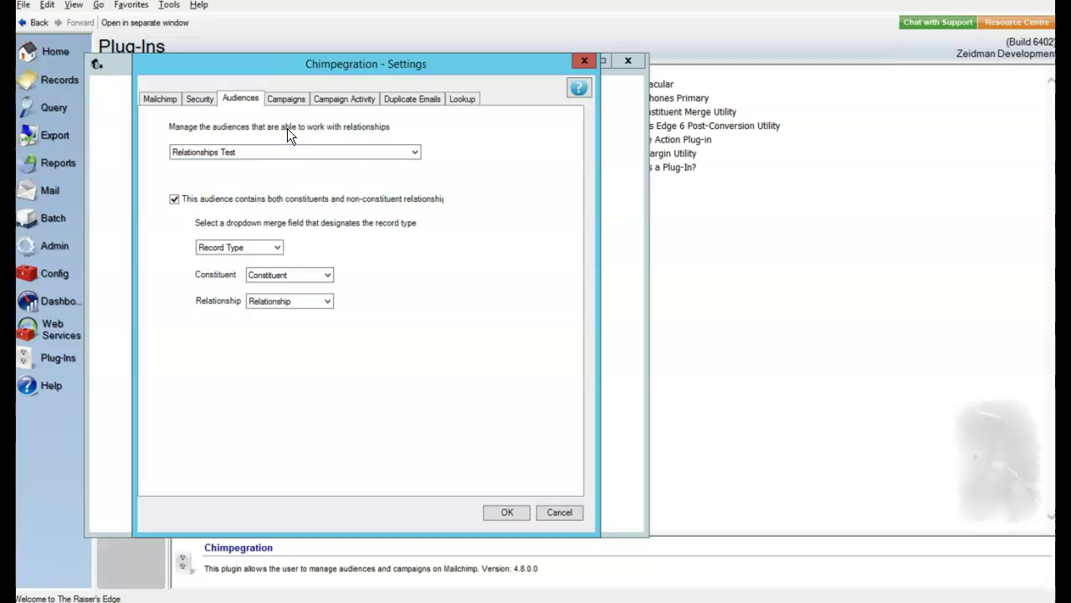
Examine the campaign loading and archiving settings and the available orders for listing campaigns.
left_click(290, 102)
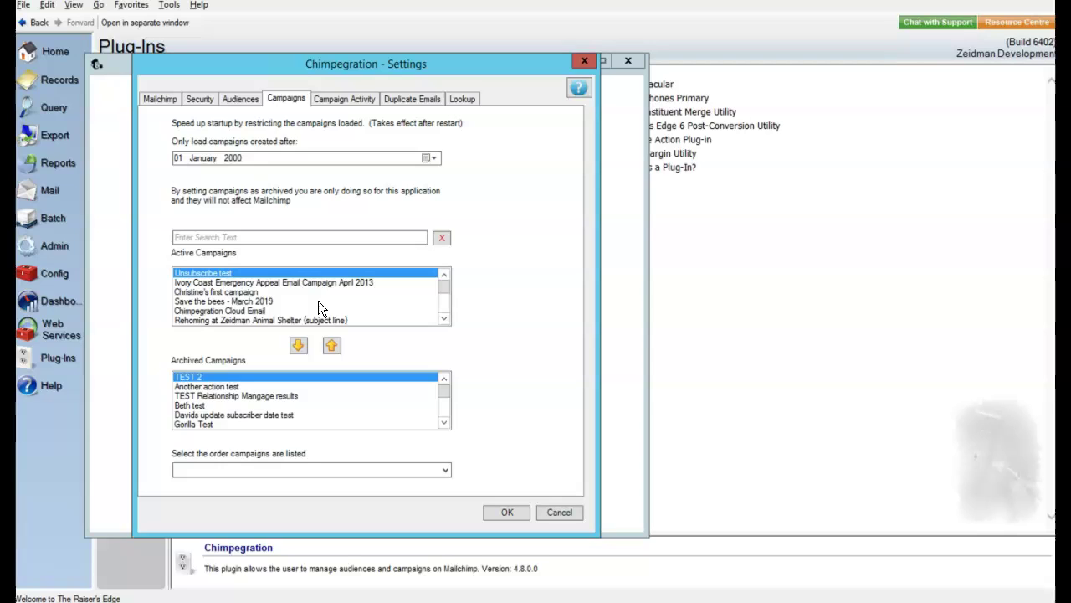
left_click(319, 470)
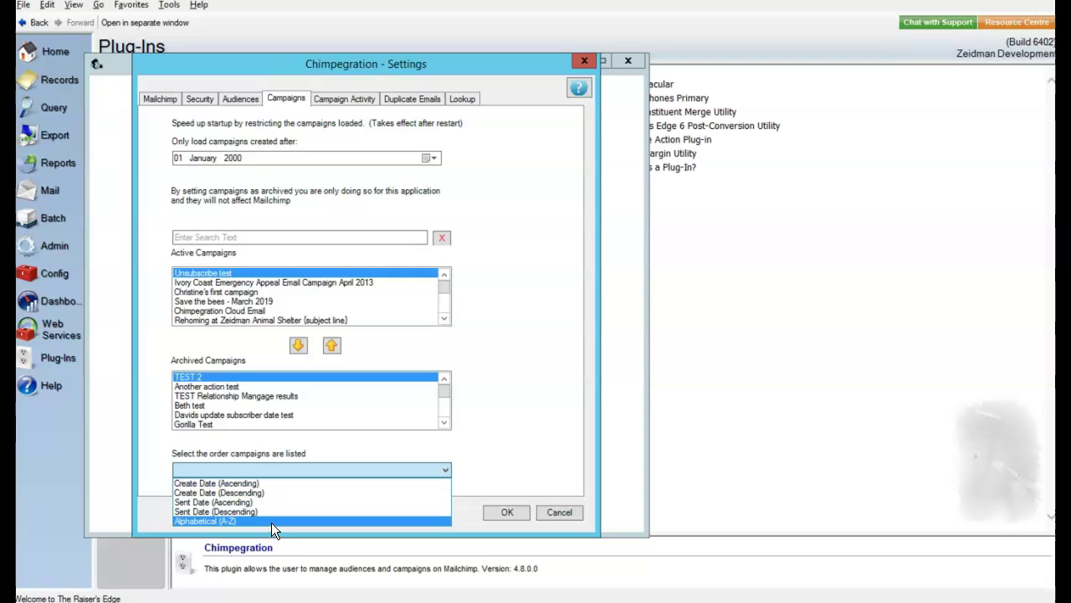
left_click(474, 456)
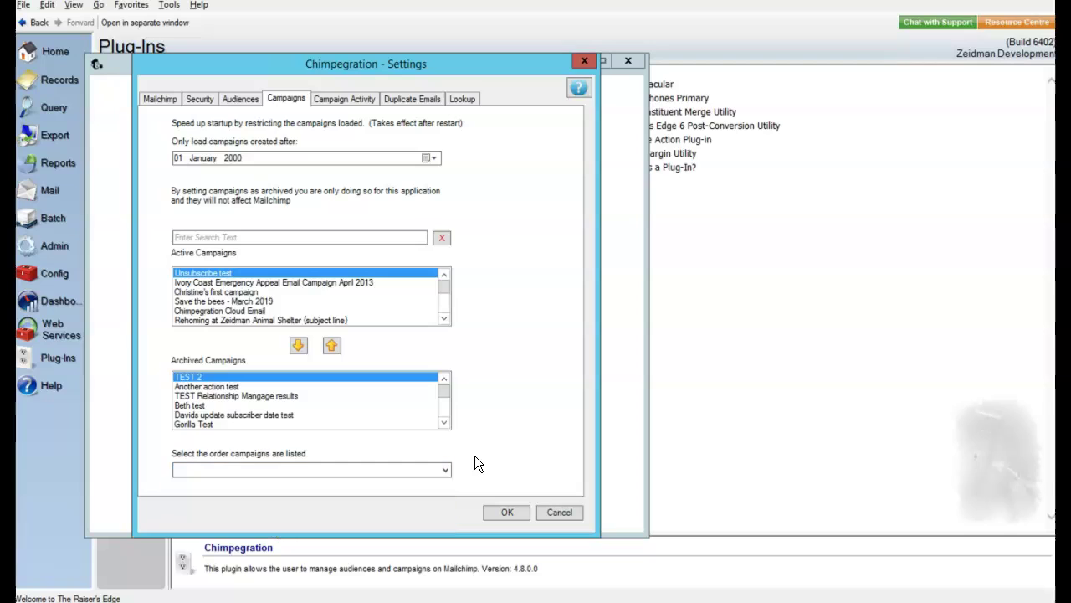
Review the campaign activity's attribute category and appeal response options, and set the campaign name note's notepad type to Mailchimp Campaign.
left_click(343, 99)
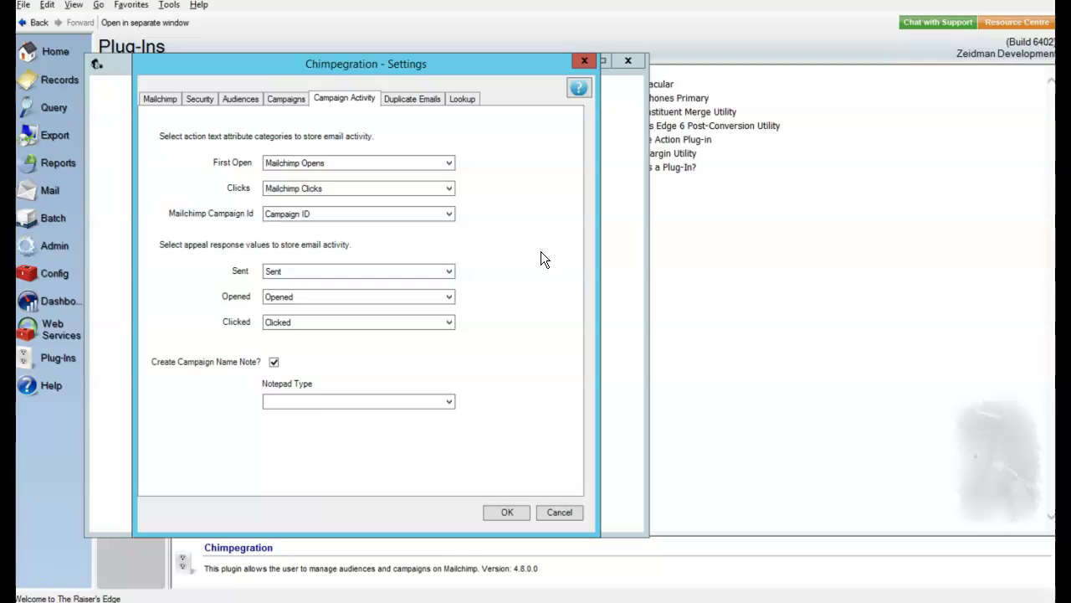
left_click(346, 163)
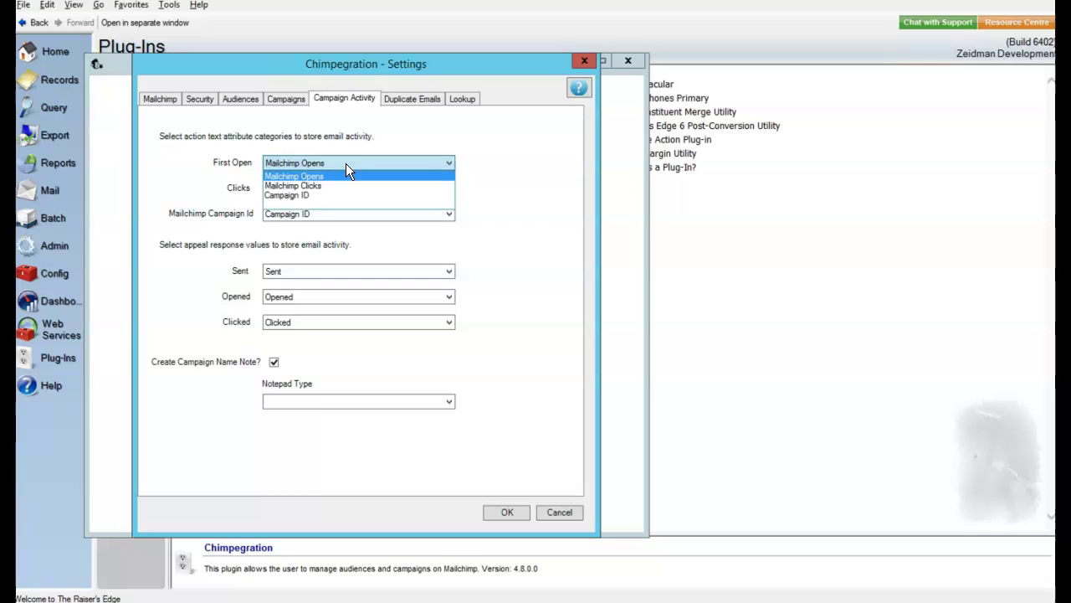
left_click(345, 163)
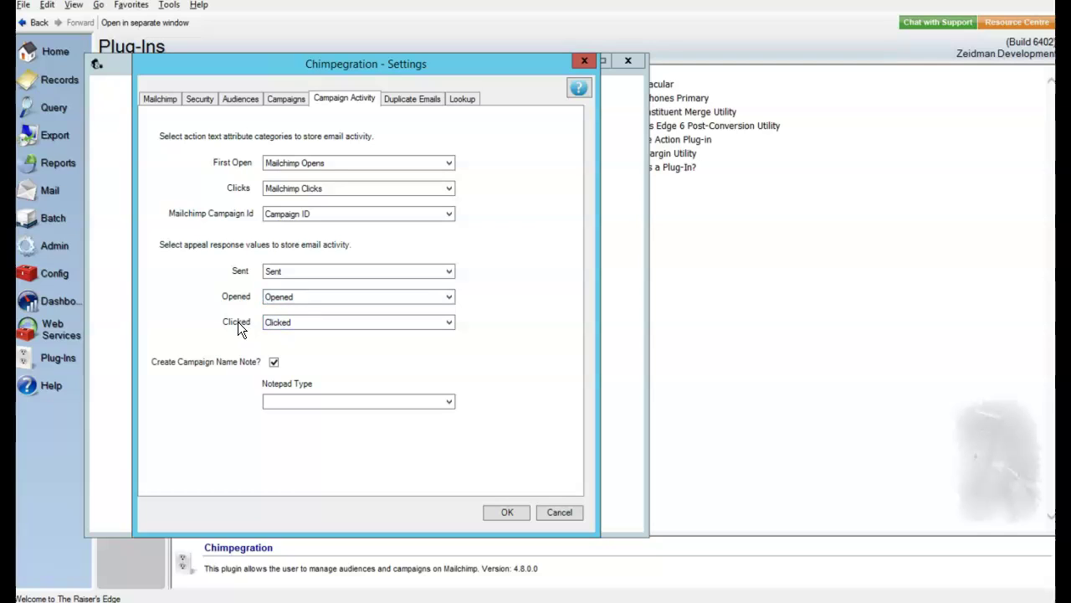
left_click(288, 325)
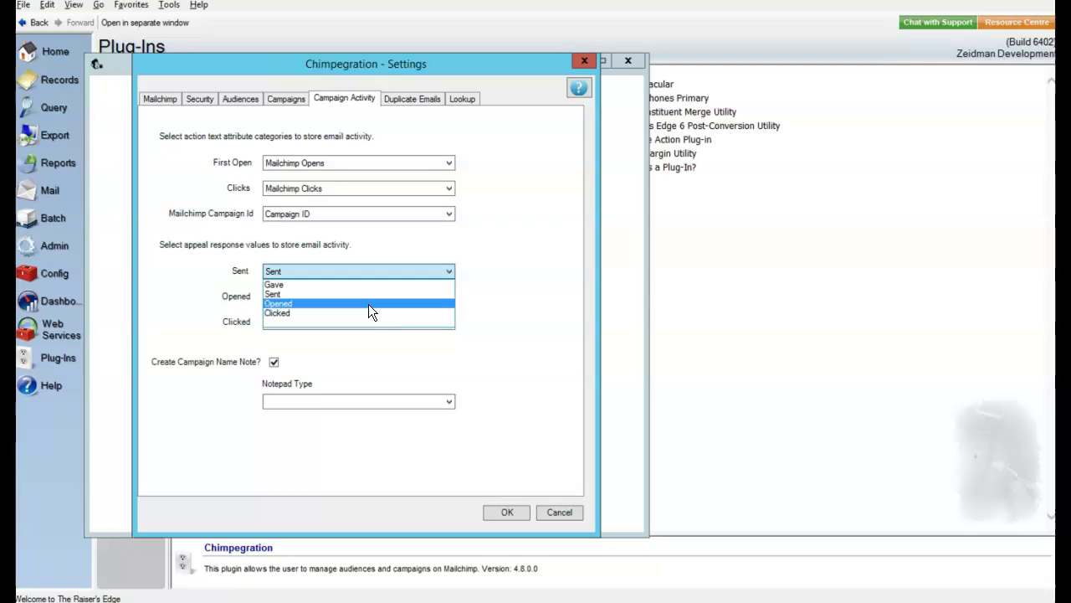
left_click(503, 288)
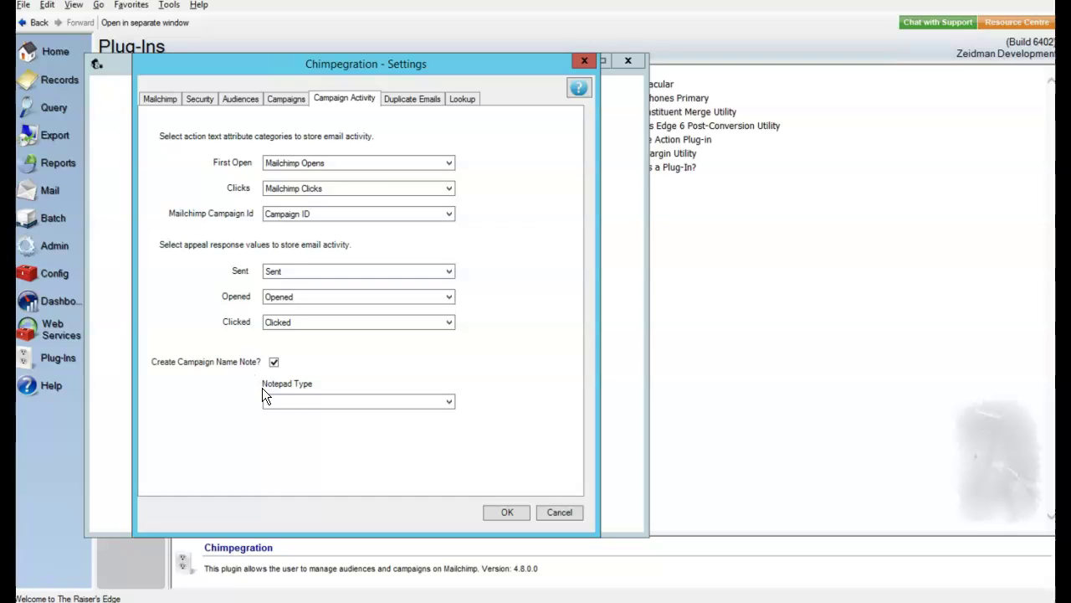
left_click(369, 401)
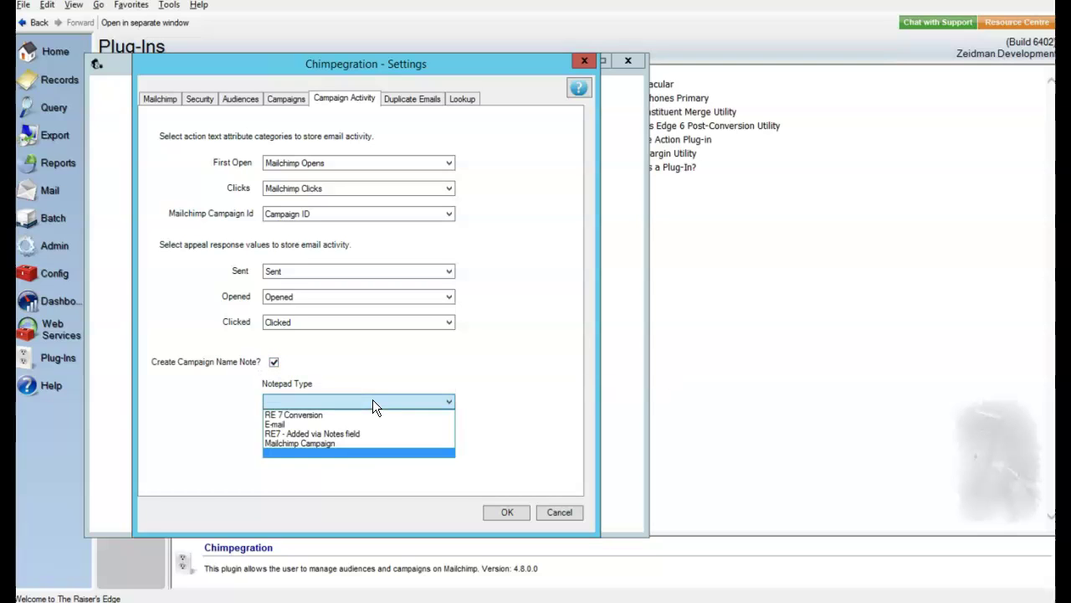
left_click(333, 442)
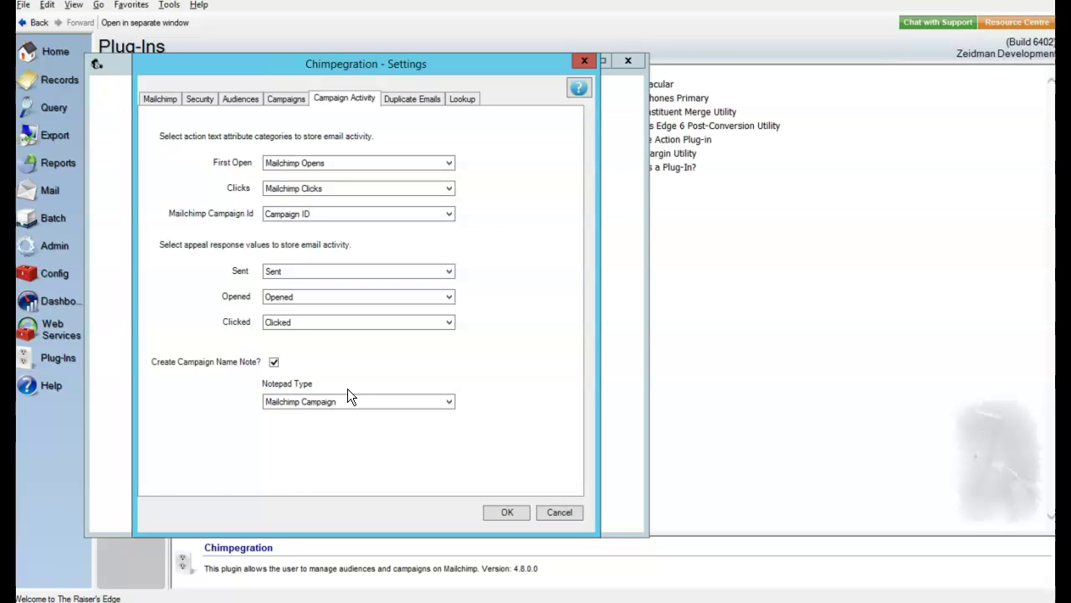
Examine how duplicate emails are matched for constituents and relationships, including the constituent attribute and constituent code options.
left_click(400, 98)
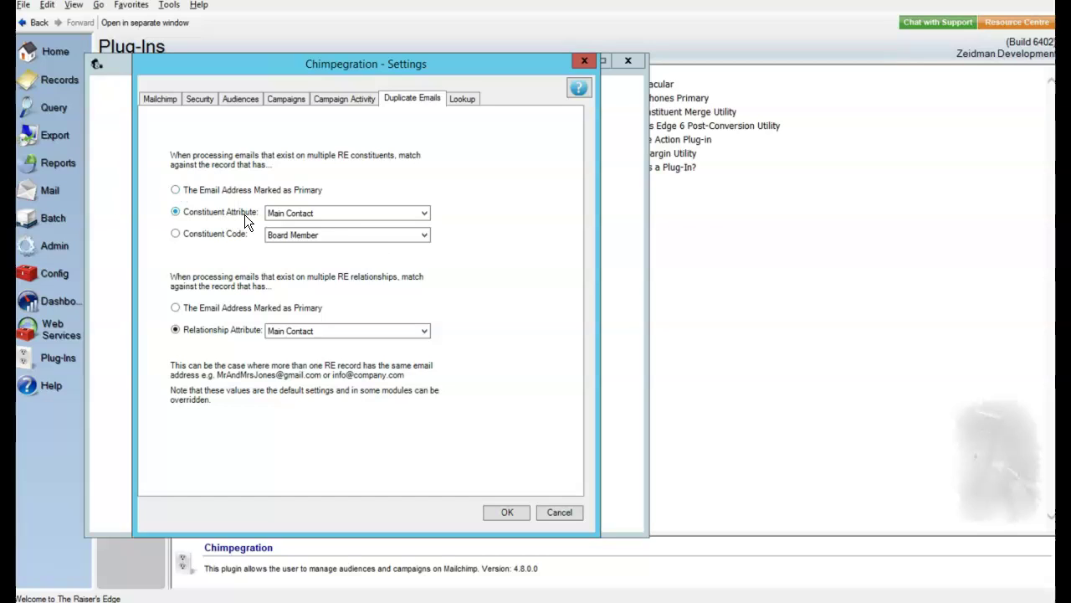
left_click(331, 214)
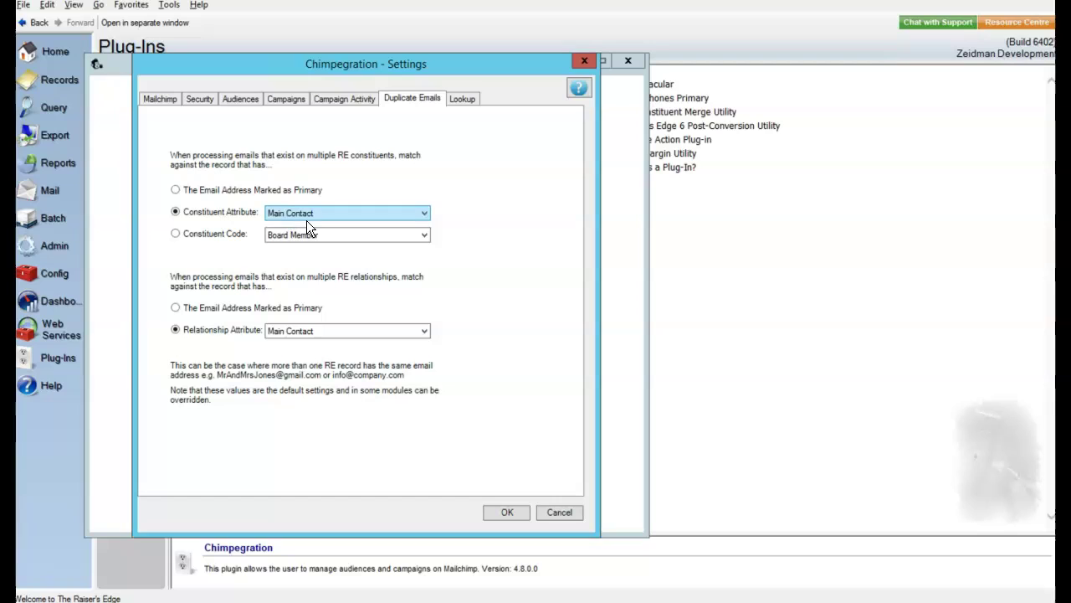
left_click(182, 236)
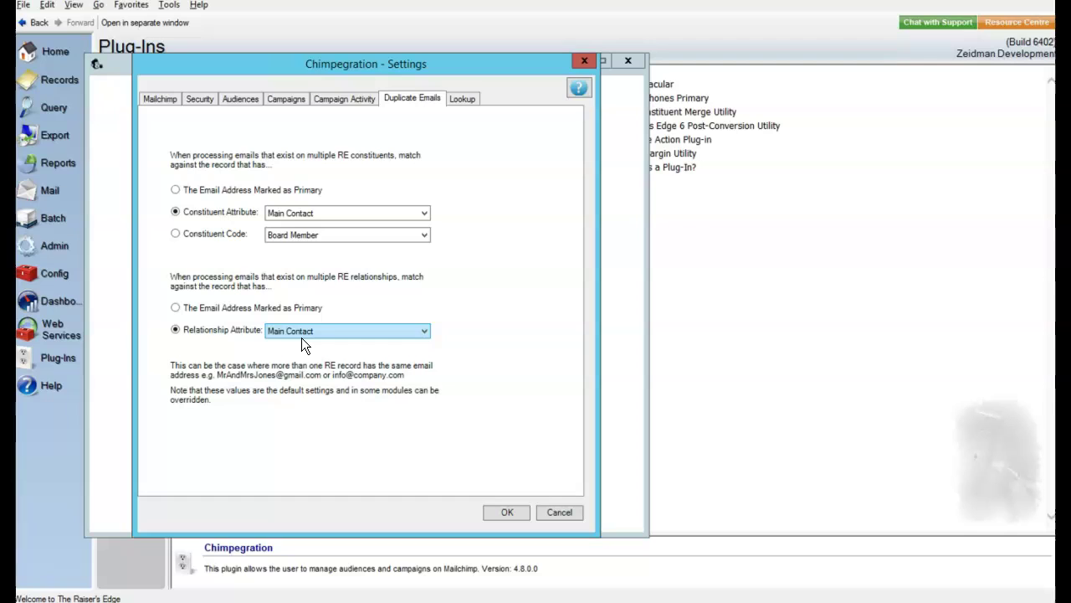
Examine the lookup criteria sets and the record types for which existing records can be identified.
left_click(462, 97)
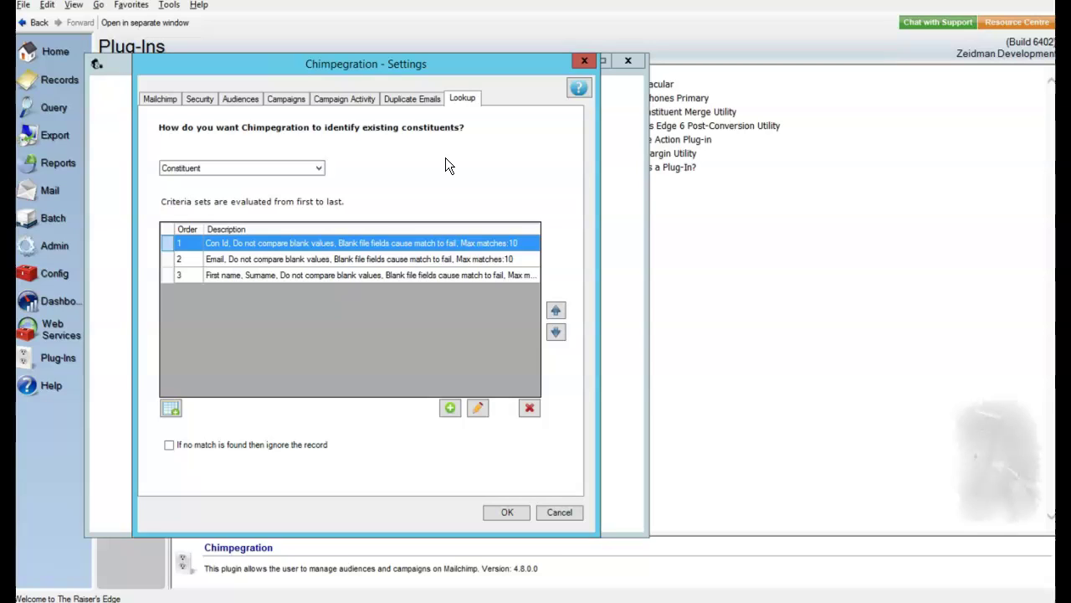
left_click(316, 169)
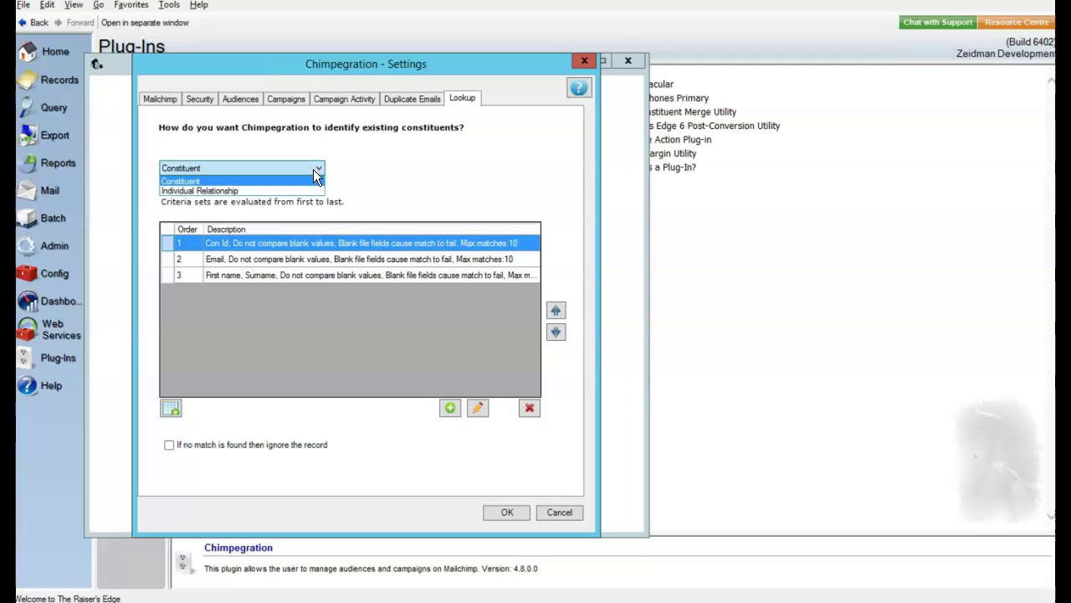
left_click(313, 169)
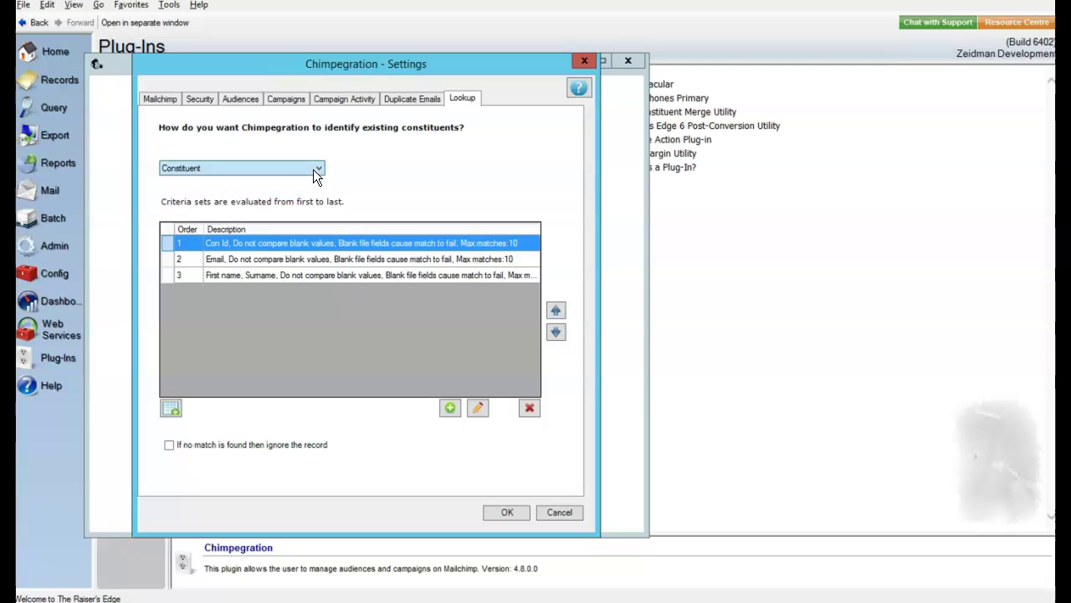
In the third constituent criteria set, enable checking first name equivalents and matching on all characters of the address lines.
double_click(335, 273)
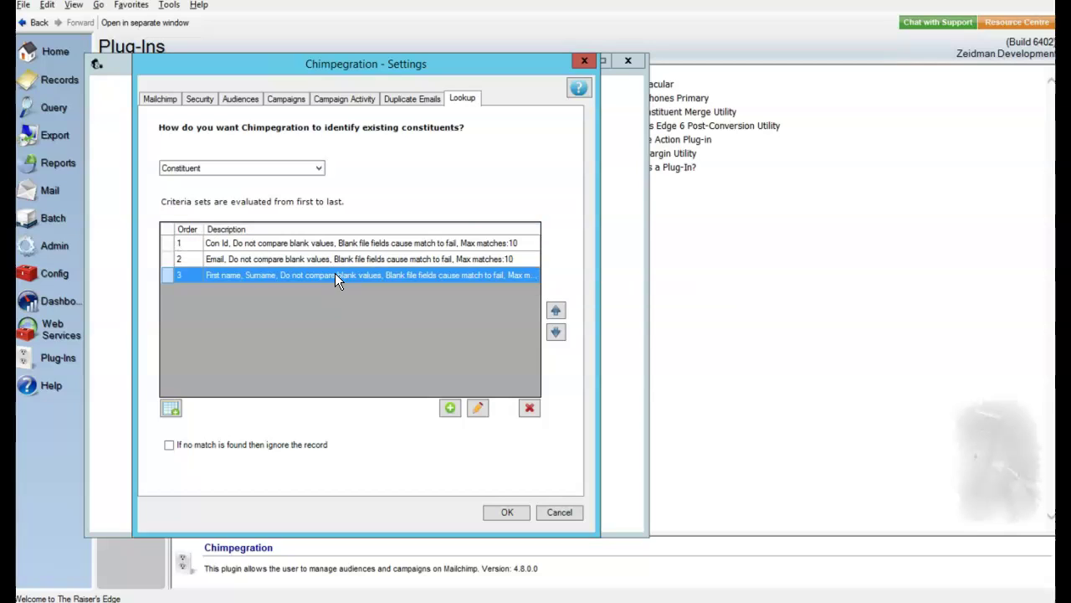
left_click_drag(374, 61, 428, 17)
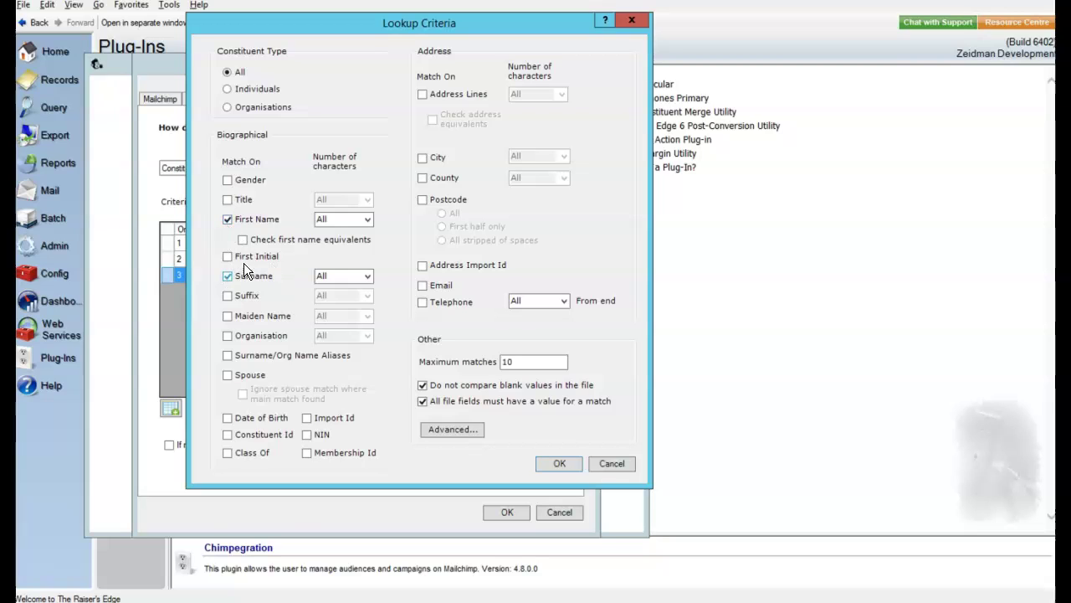
left_click(370, 226)
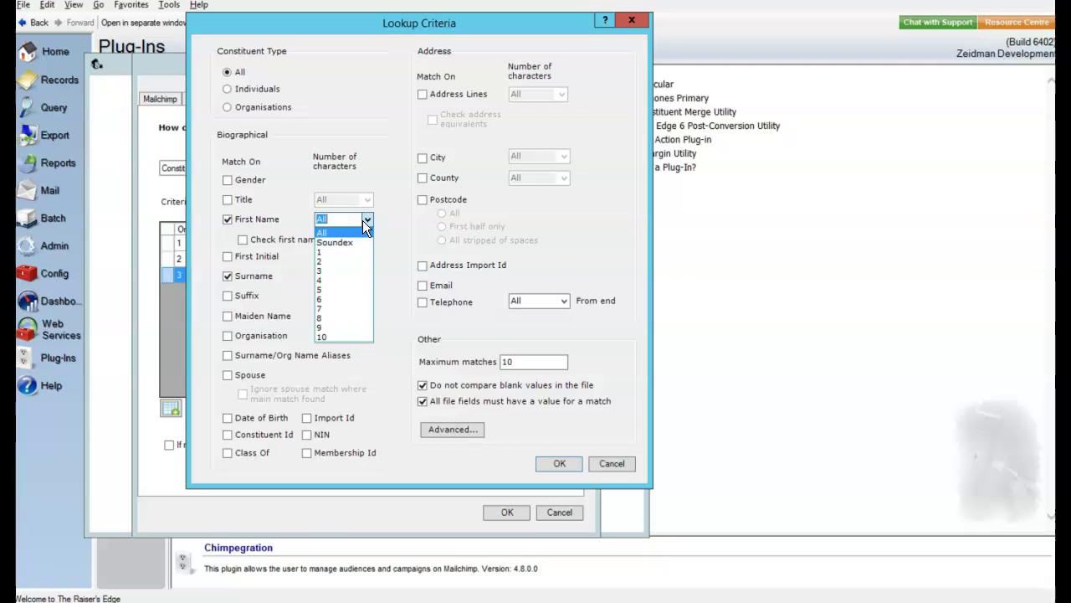
left_click(366, 220)
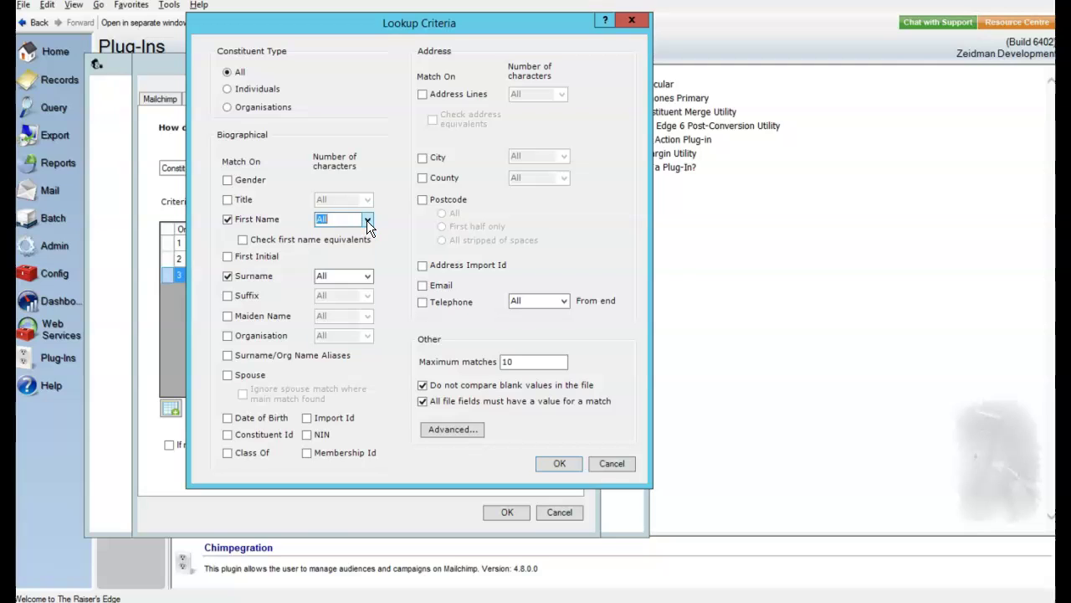
left_click(242, 241)
left_click(422, 94)
left_click(562, 93)
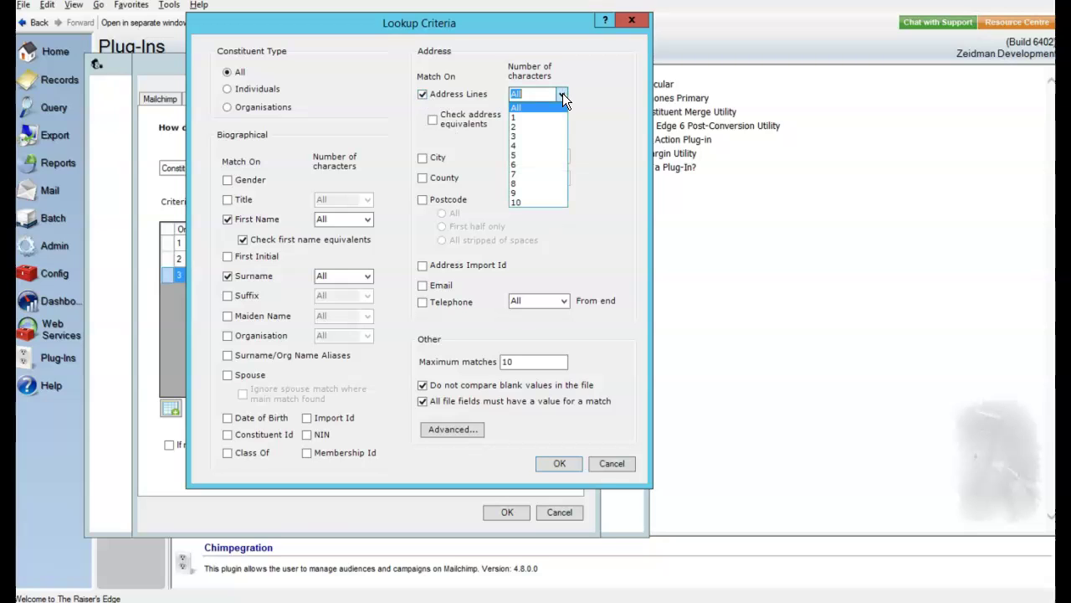
left_click(563, 93)
left_click(433, 120)
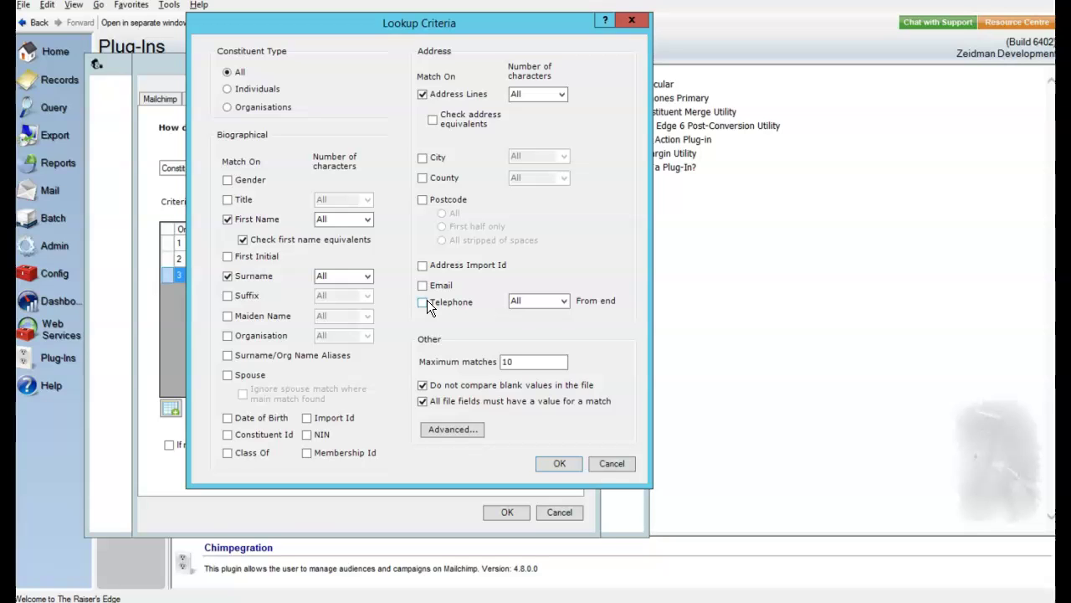
key("Return")
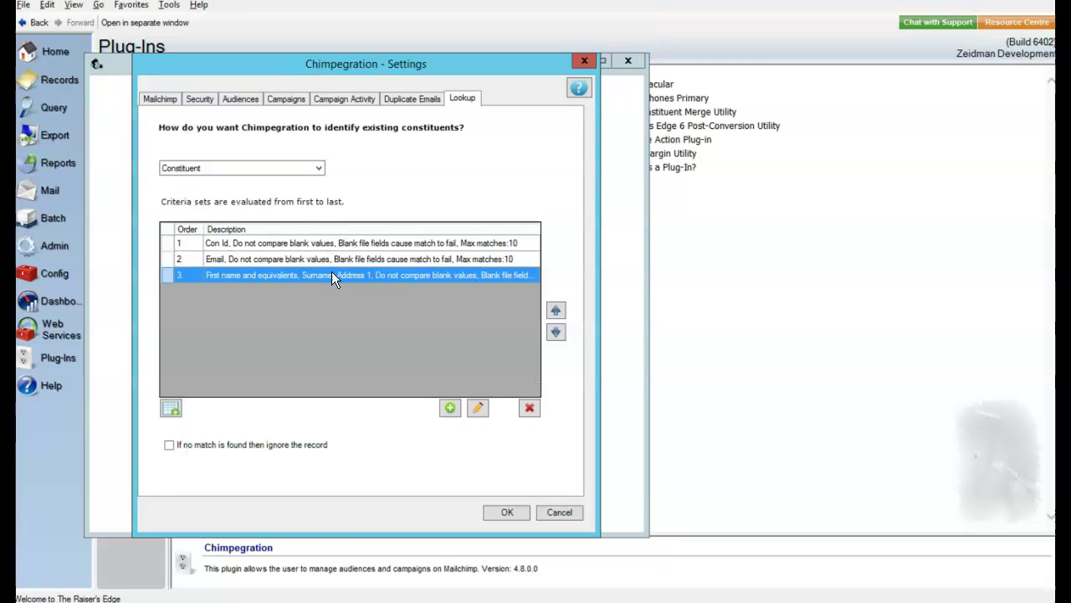